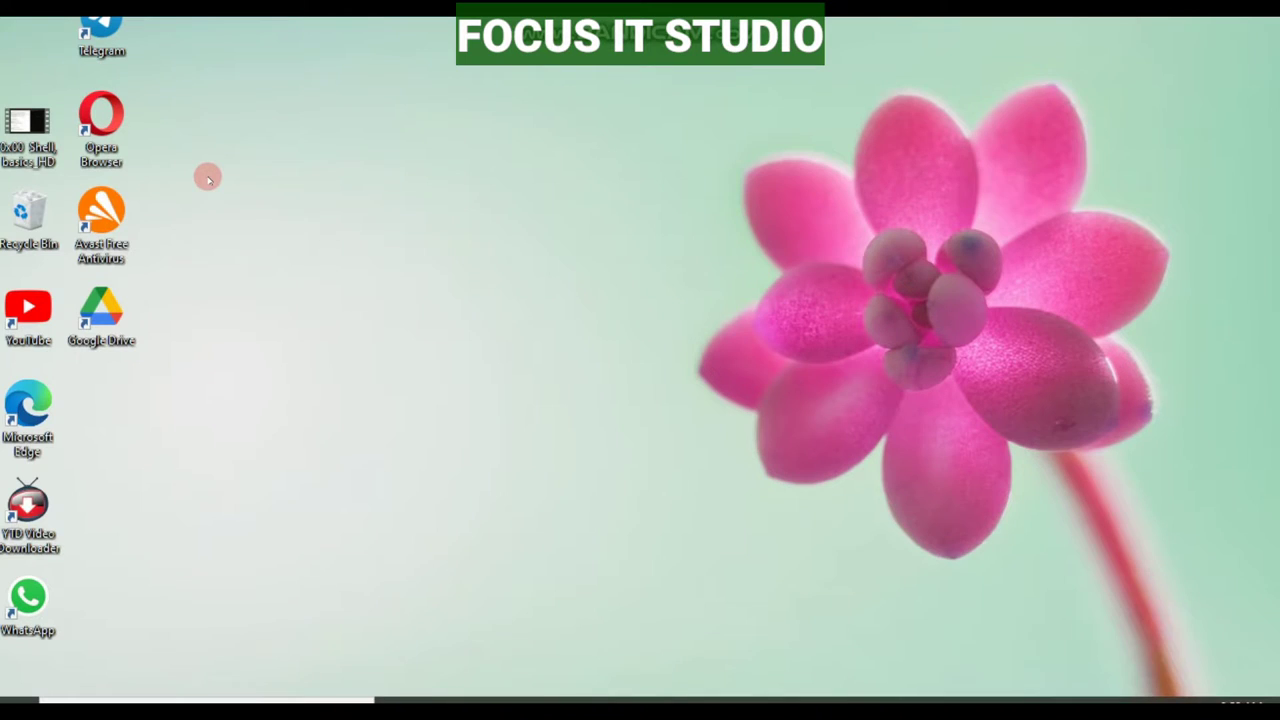
{"action": "type", "text": "H"}
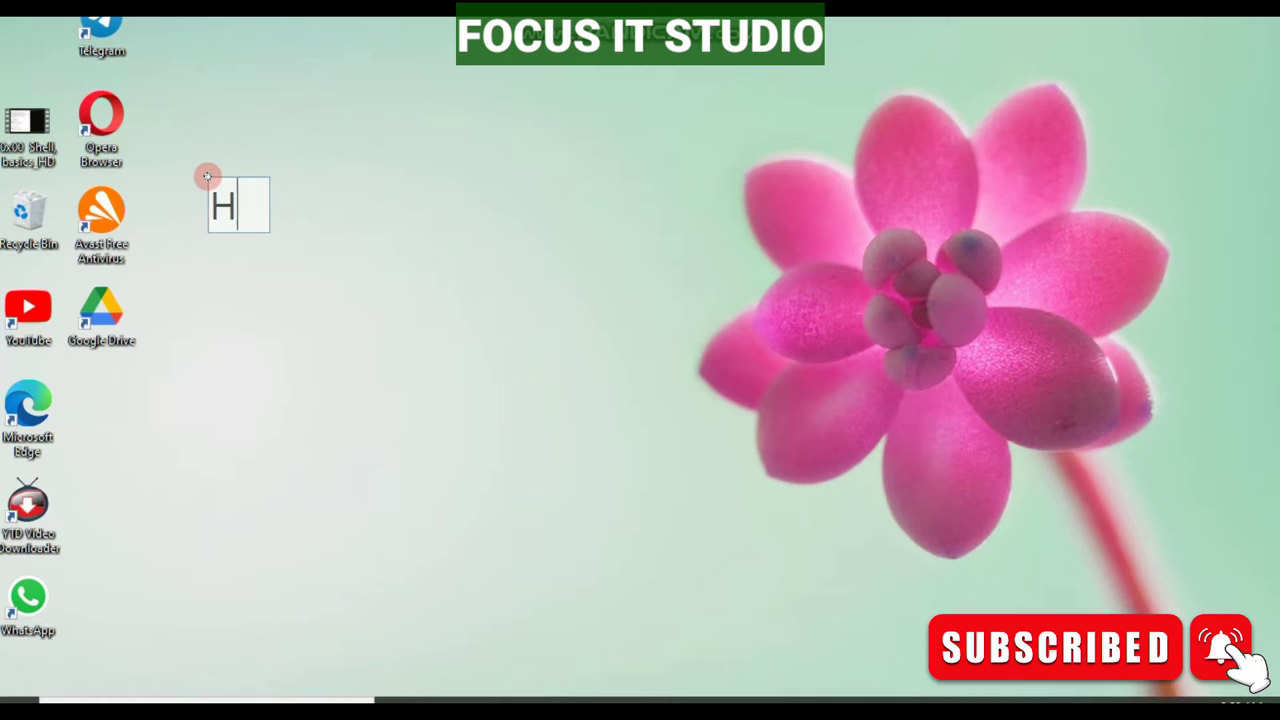
{"action": "type", "text": "OW TO "}
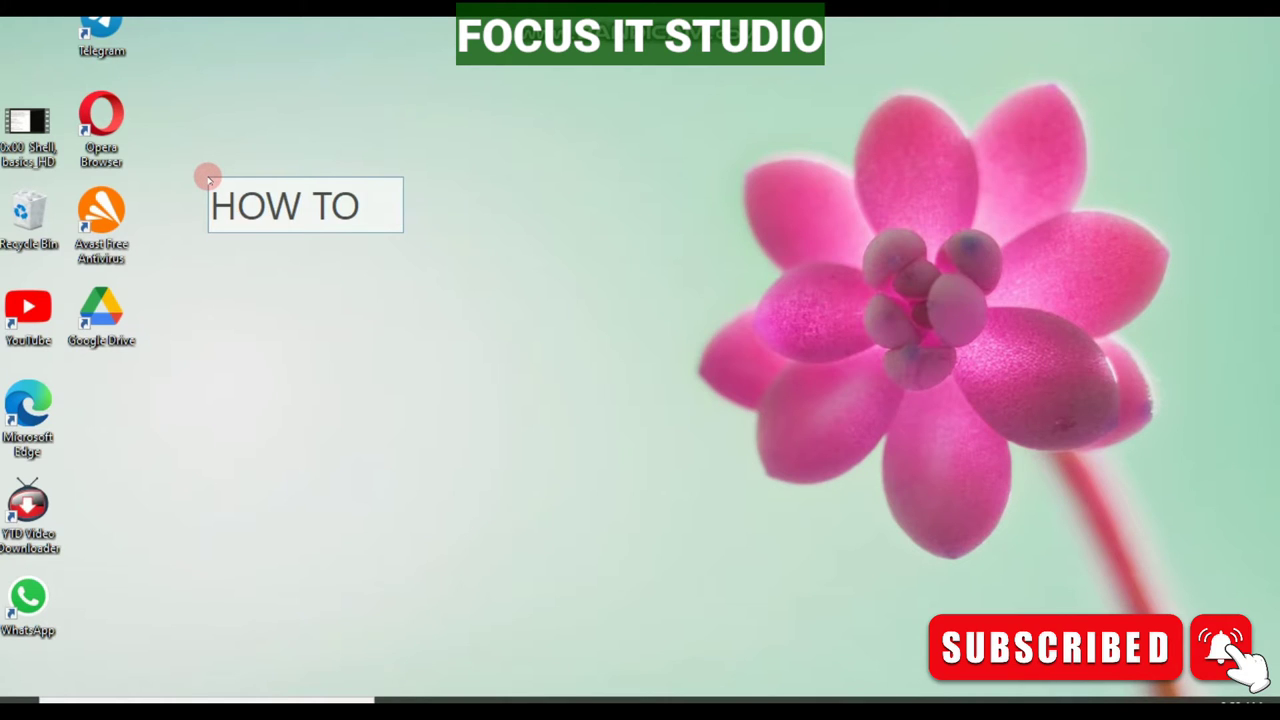
{"action": "type", "text": "MA"}
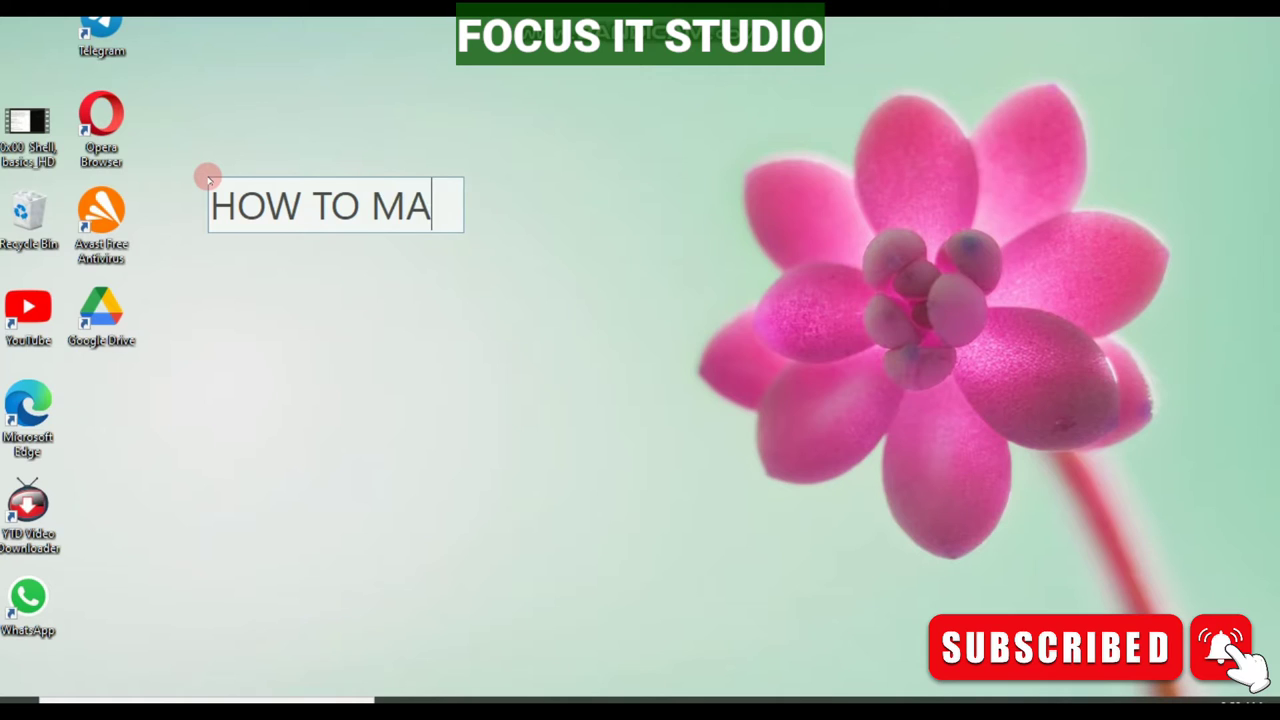
{"action": "type", "text": "KE A "}
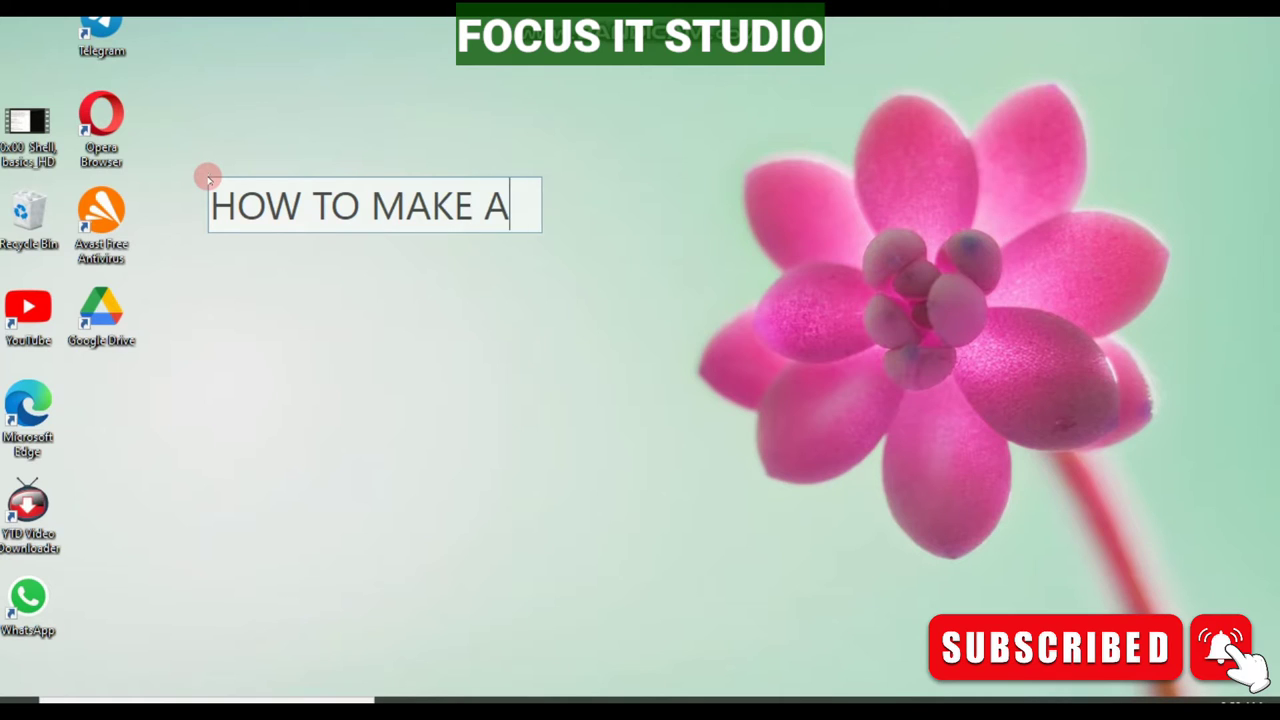
{"action": "type", "text": "CK"}
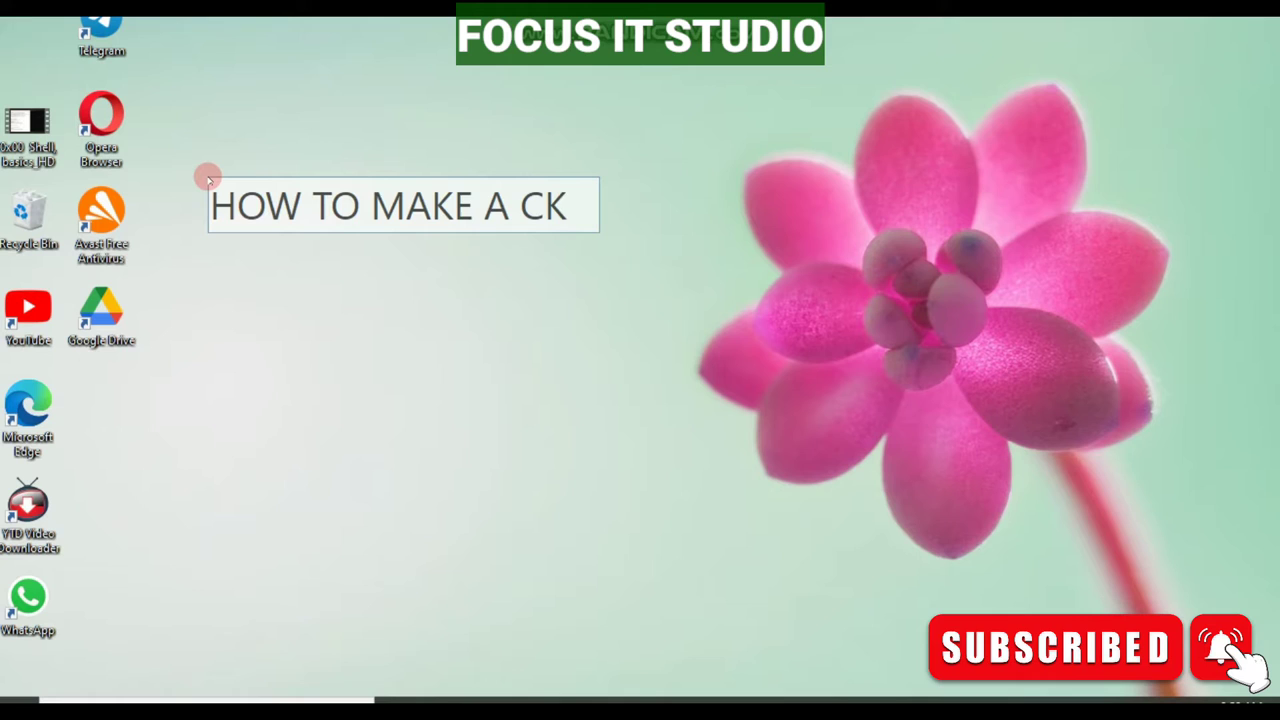
{"action": "key", "text": "BackSpace"}
{"action": "type", "text": "LE"}
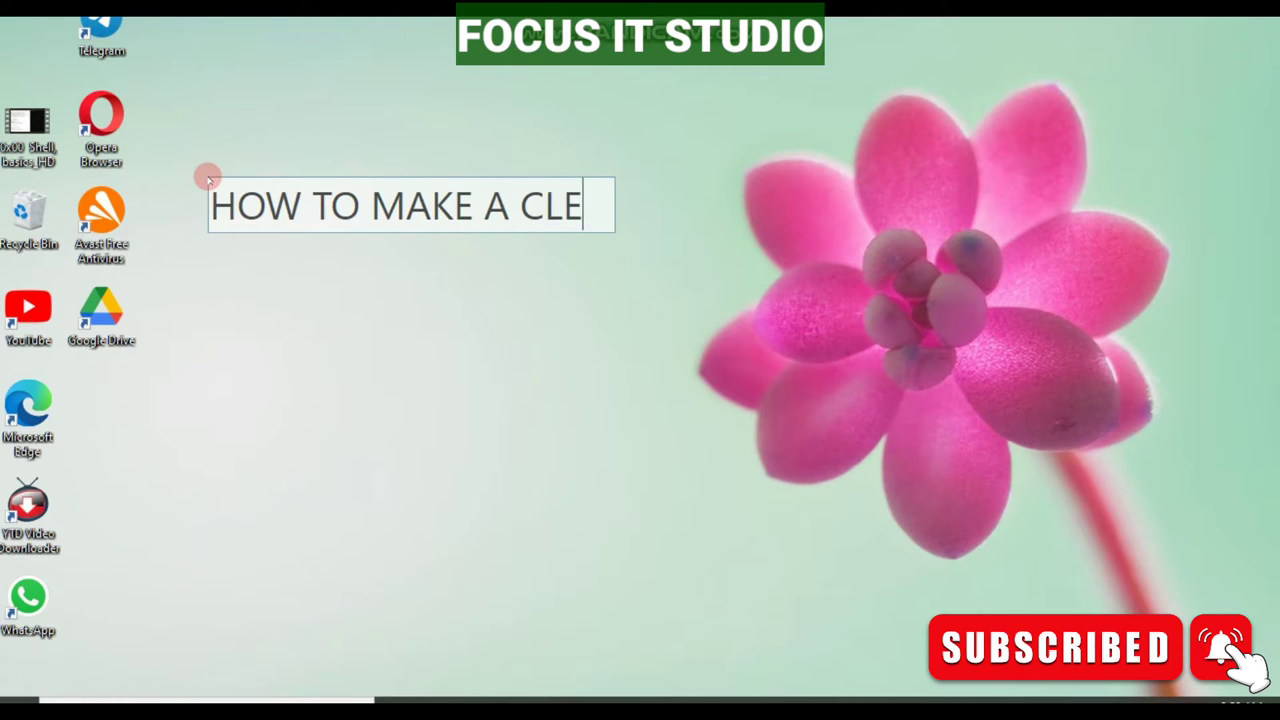
{"action": "type", "text": "A"}
{"action": "type", "text": " FIR"}
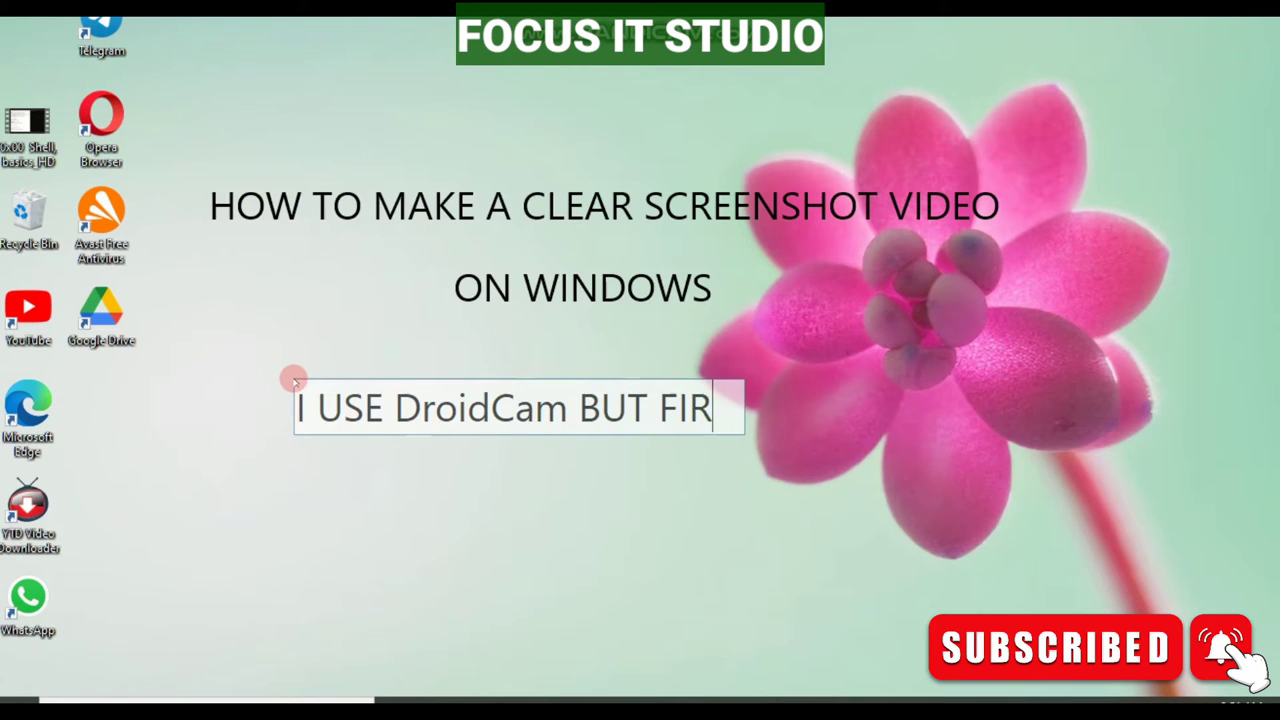
{"action": "type", "text": "ST "}
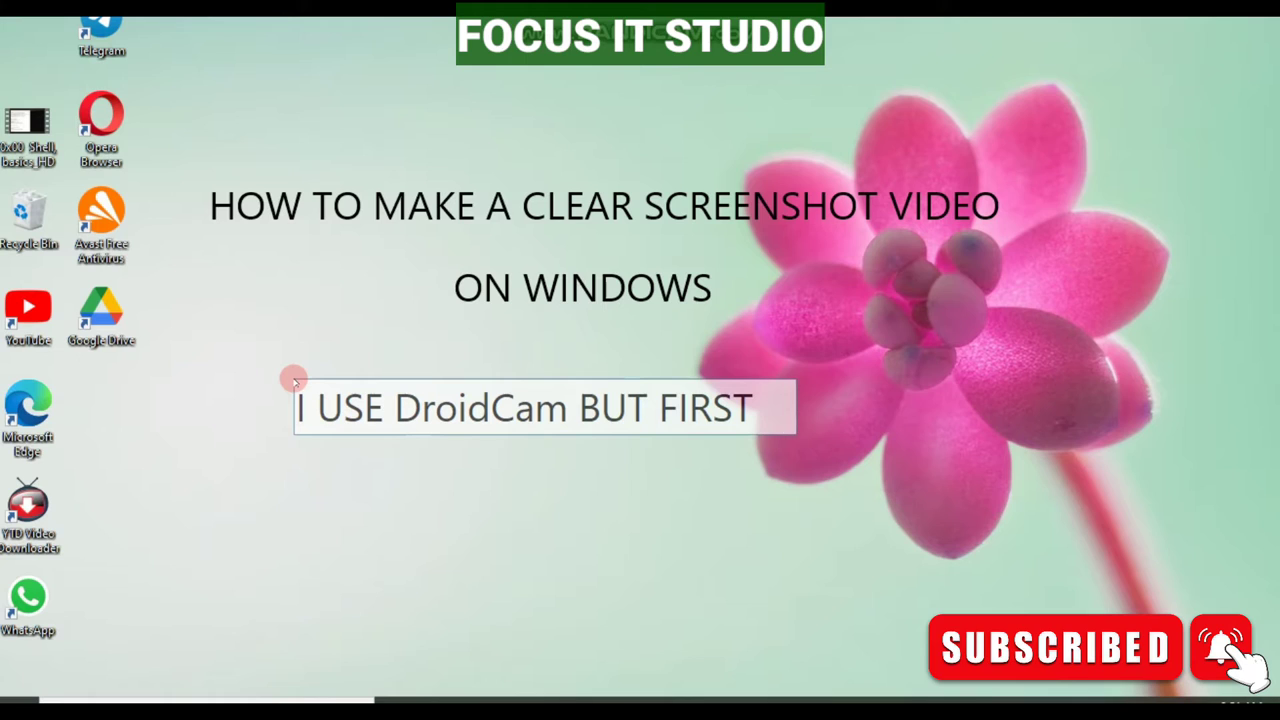
{"action": "type", "text": "DO "}
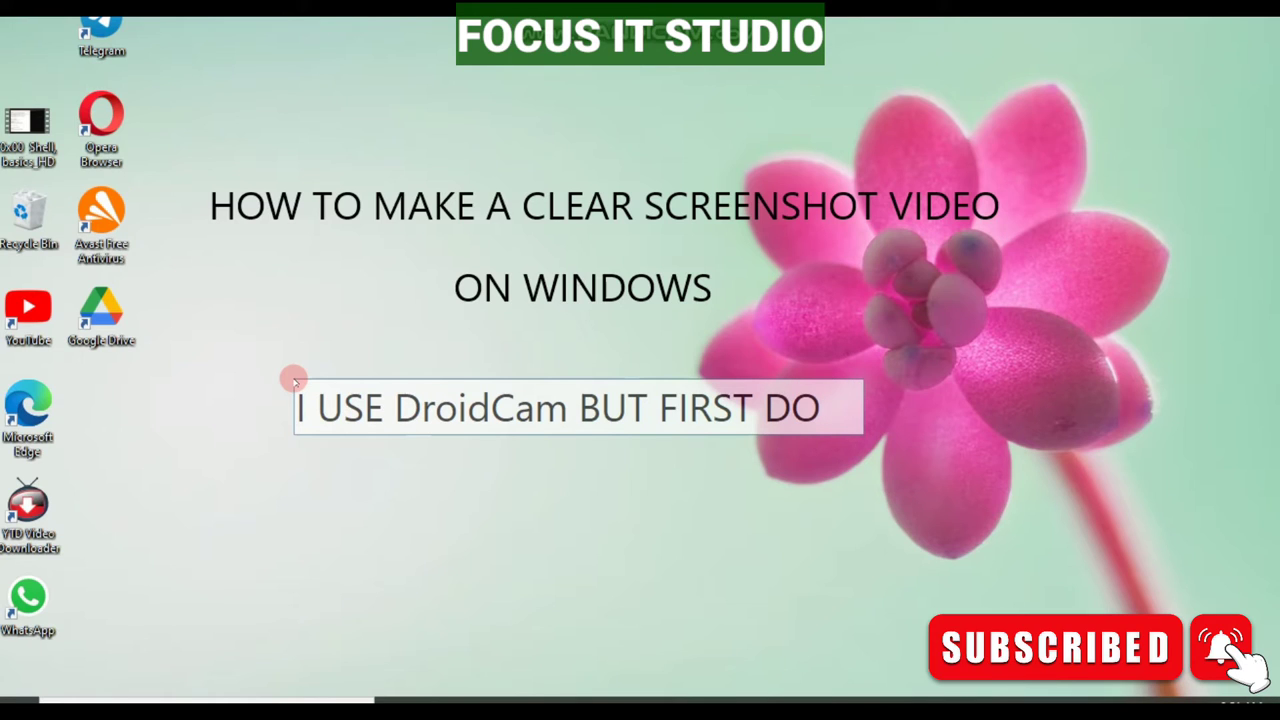
{"action": "type", "text": "THIS"}
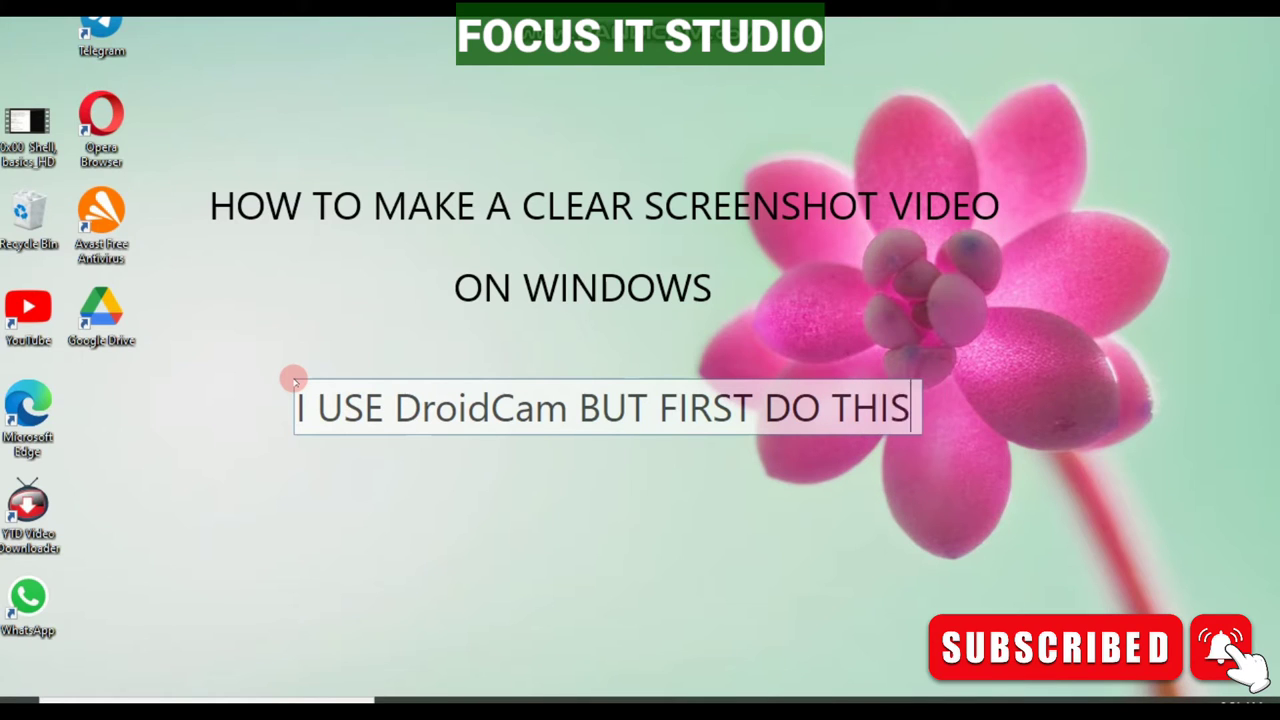
- Reach Display settings from the desktop and set scaling to 125%
{"action": "left_click", "coordinate": [1021, 440]}
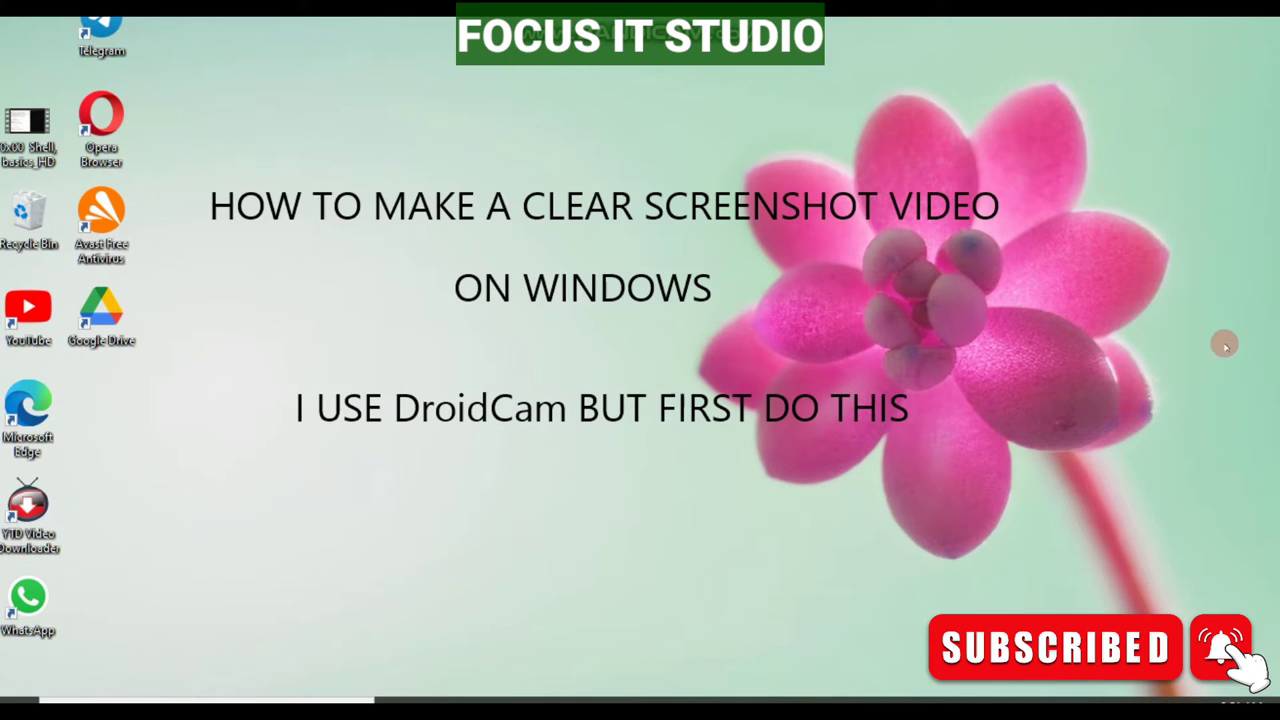
{"action": "right_click", "coordinate": [561, 224]}
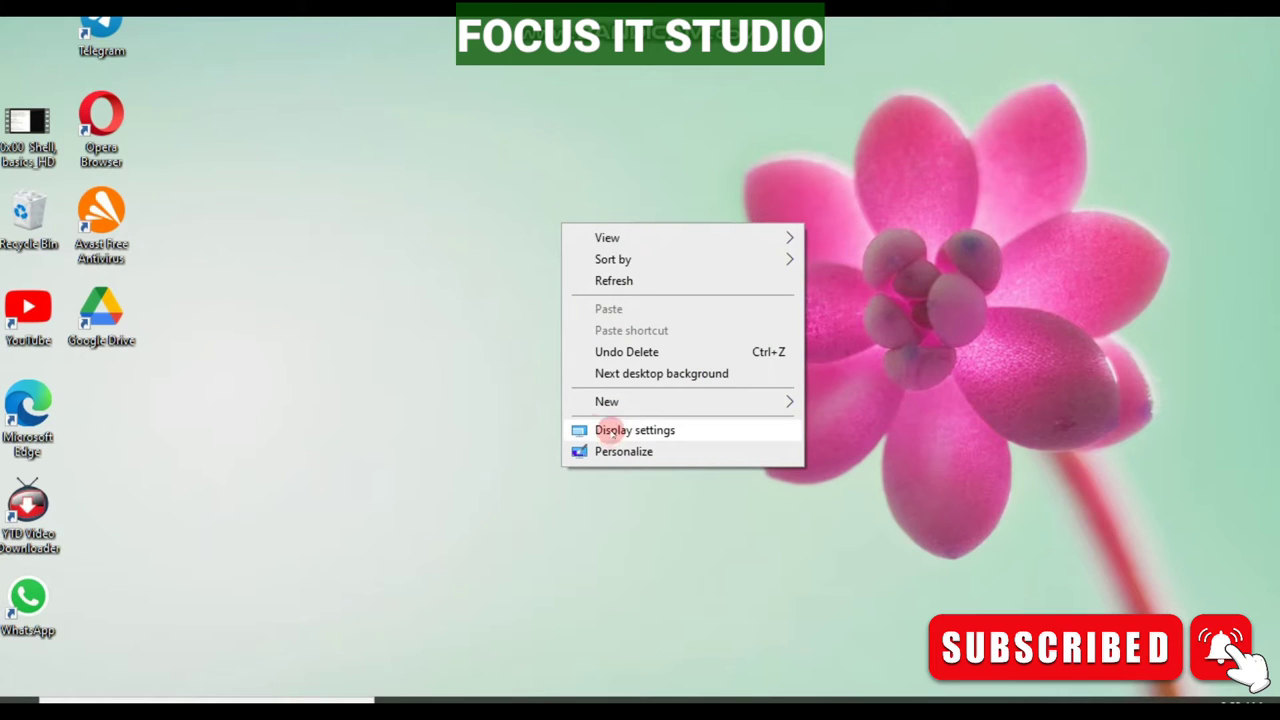
{"action": "left_click", "coordinate": [652, 430]}
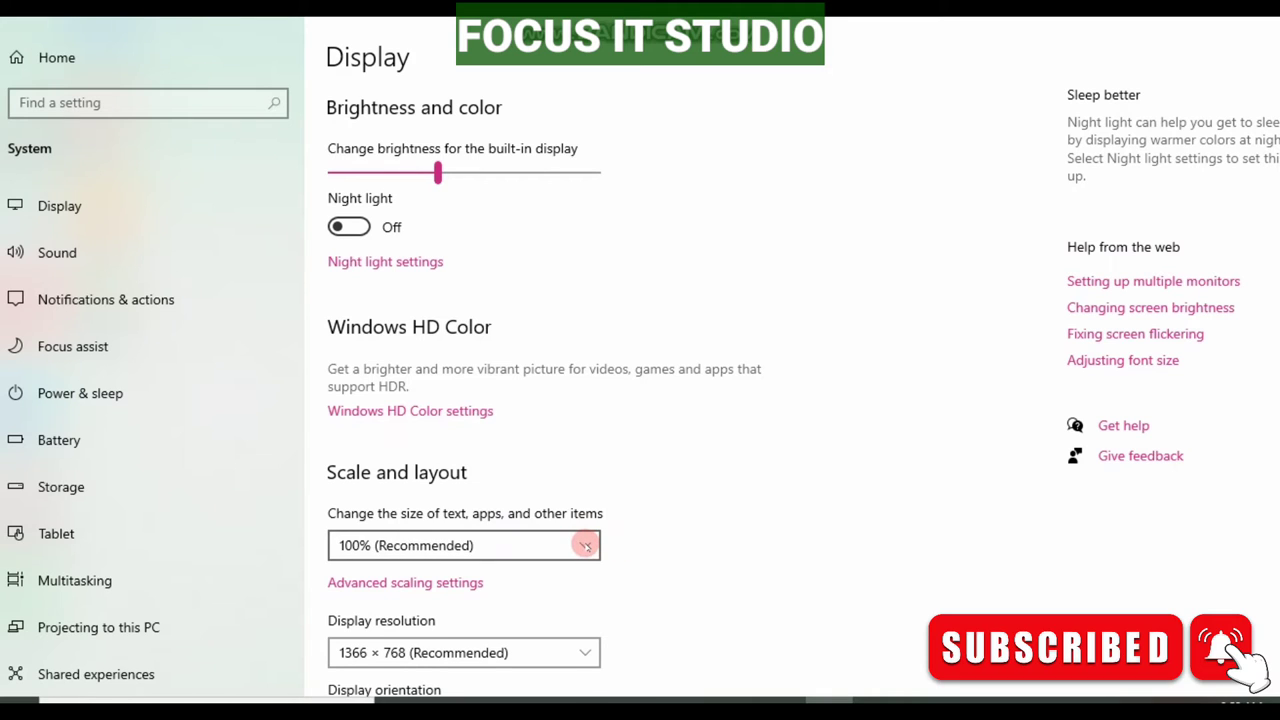
{"action": "left_click", "coordinate": [585, 545]}
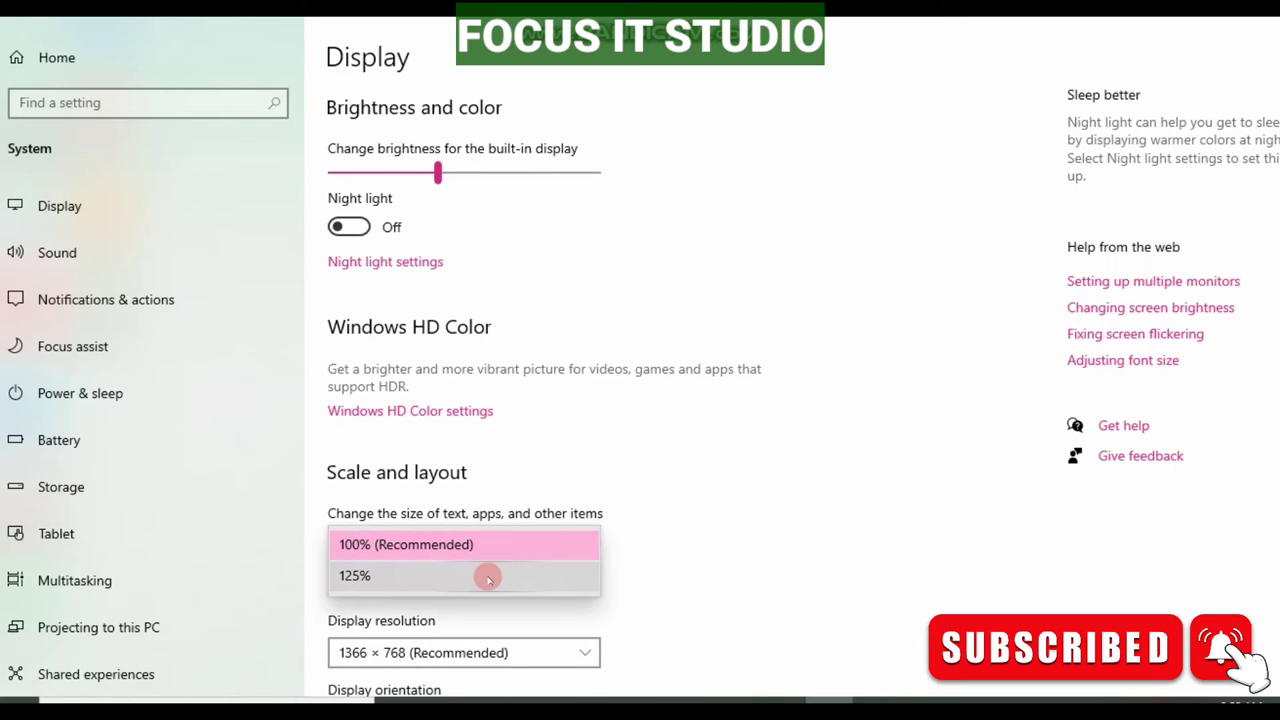
{"action": "left_click", "coordinate": [486, 575]}
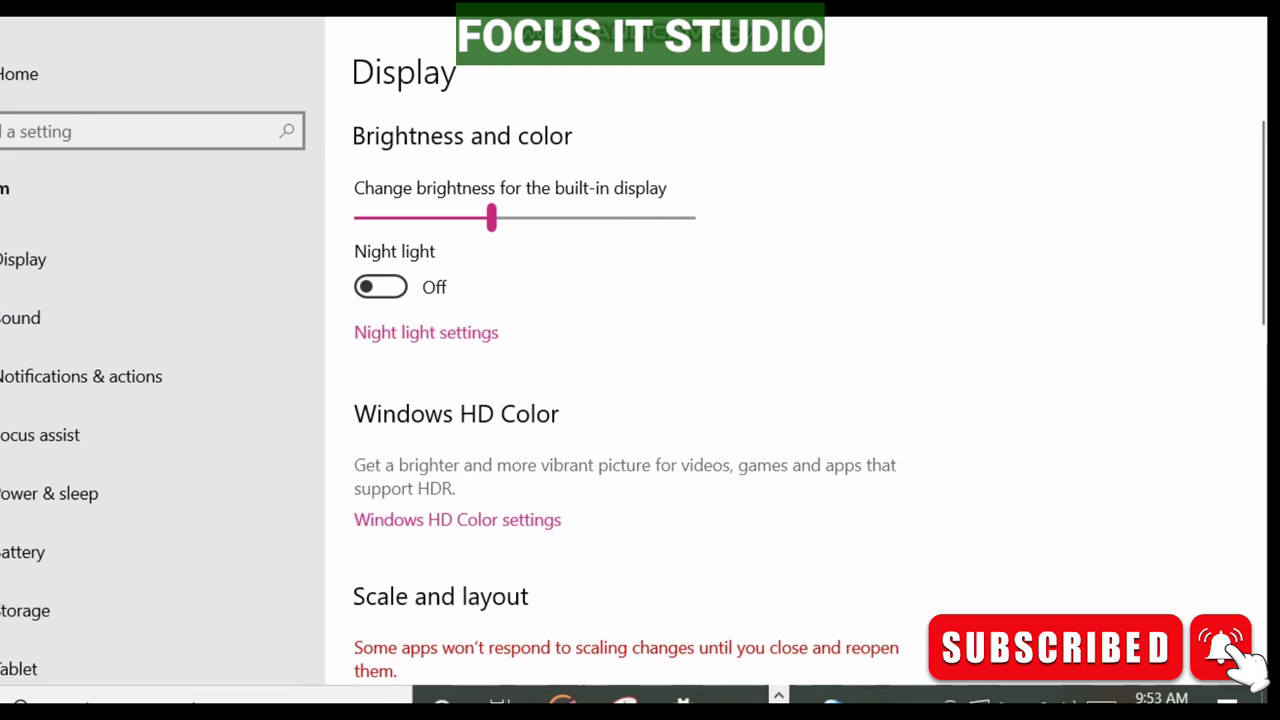
{"action": "mouse_move", "coordinate": [1256, 220]}
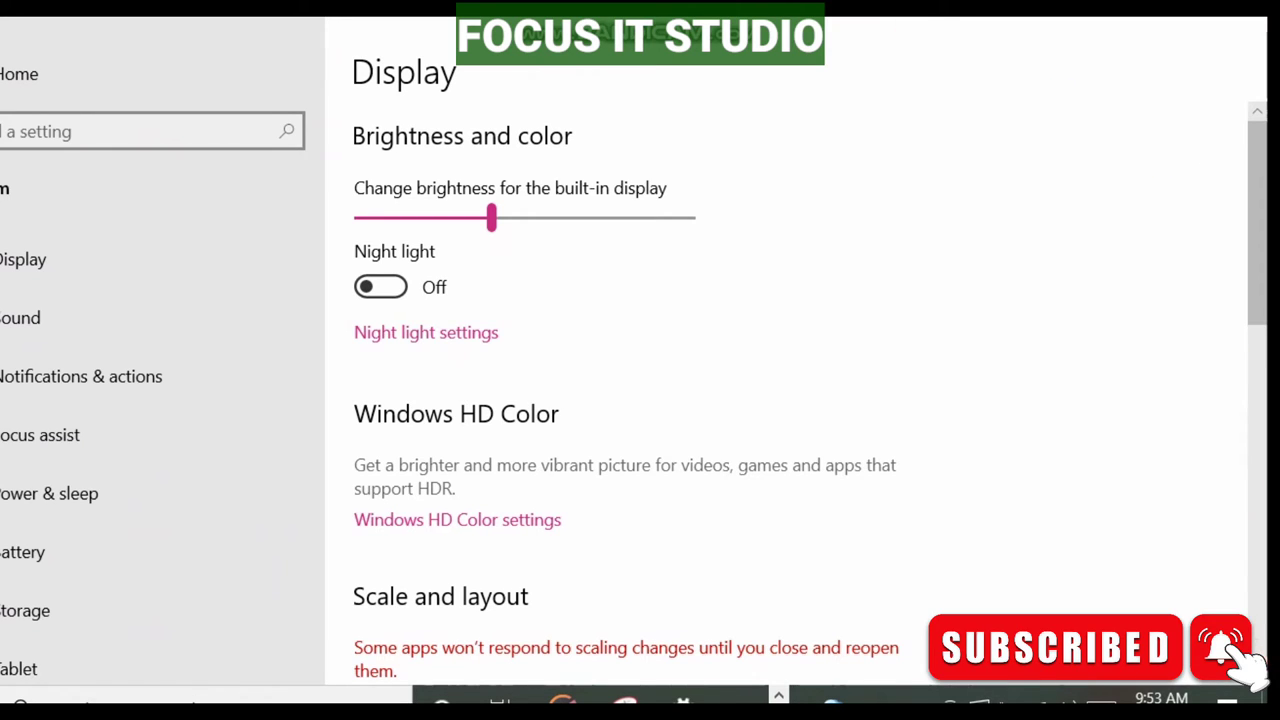
{"action": "scroll", "coordinate": [700, 400], "scroll_direction": "down", "scroll_amount": 1}
{"action": "scroll", "coordinate": [700, 400], "scroll_direction": "down", "scroll_amount": 1}
{"action": "scroll", "coordinate": [700, 400], "scroll_direction": "down", "scroll_amount": 1}
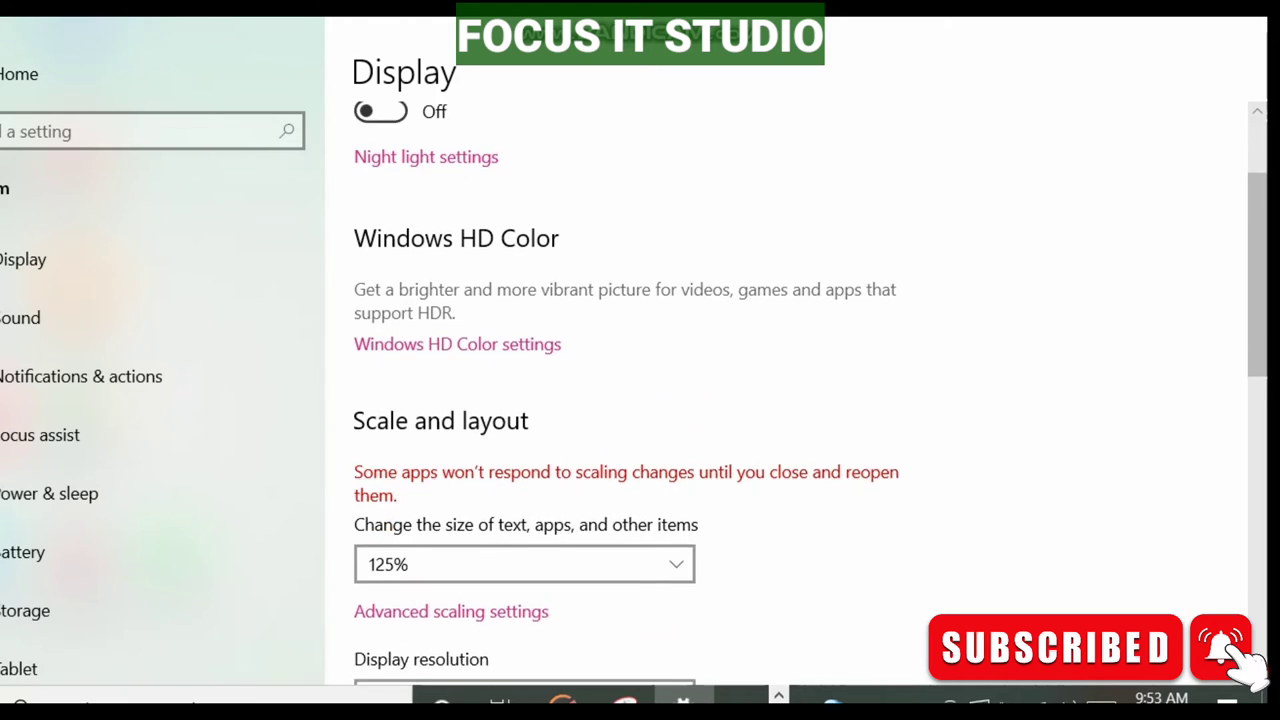
{"action": "scroll", "coordinate": [700, 400], "scroll_direction": "down", "scroll_amount": 2}
{"action": "scroll", "coordinate": [400, 480], "scroll_direction": "down", "scroll_amount": 1}
{"action": "scroll", "coordinate": [400, 480], "scroll_direction": "down", "scroll_amount": 1}
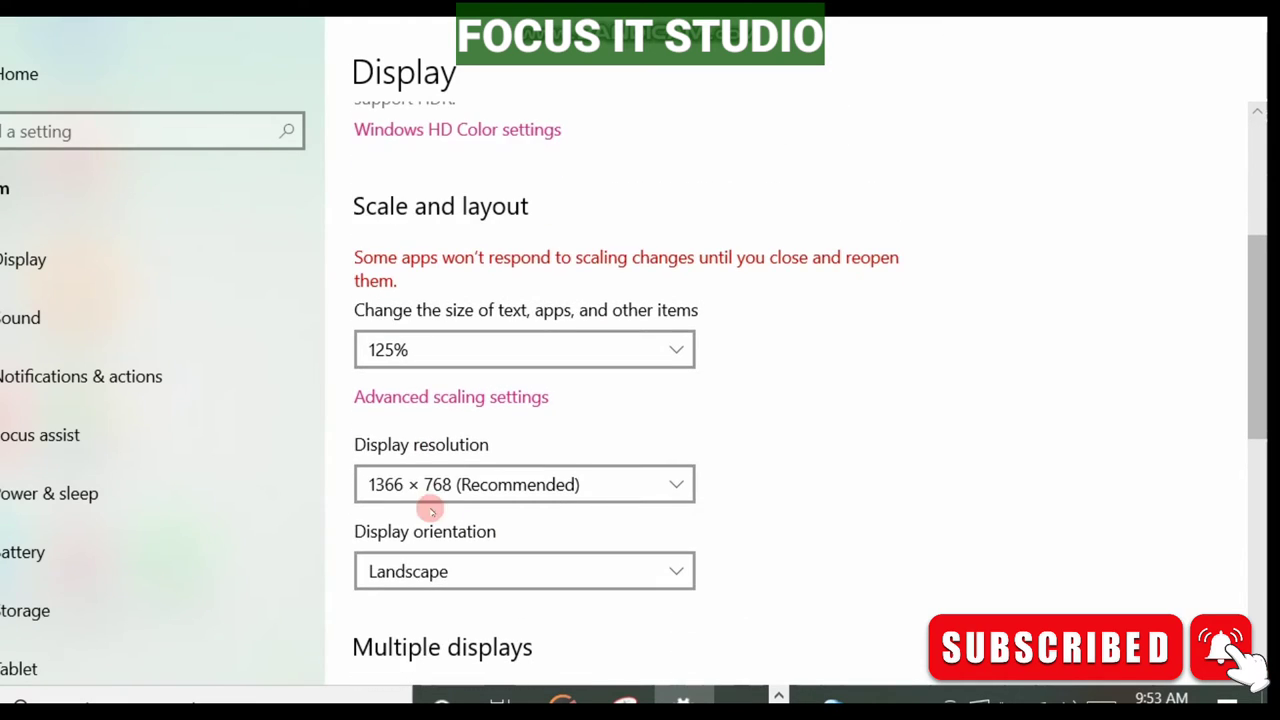
- In Advanced scaling, toggle 'fix apps so they're not blurry' off then On, and close Settings
{"action": "left_click", "coordinate": [434, 400]}
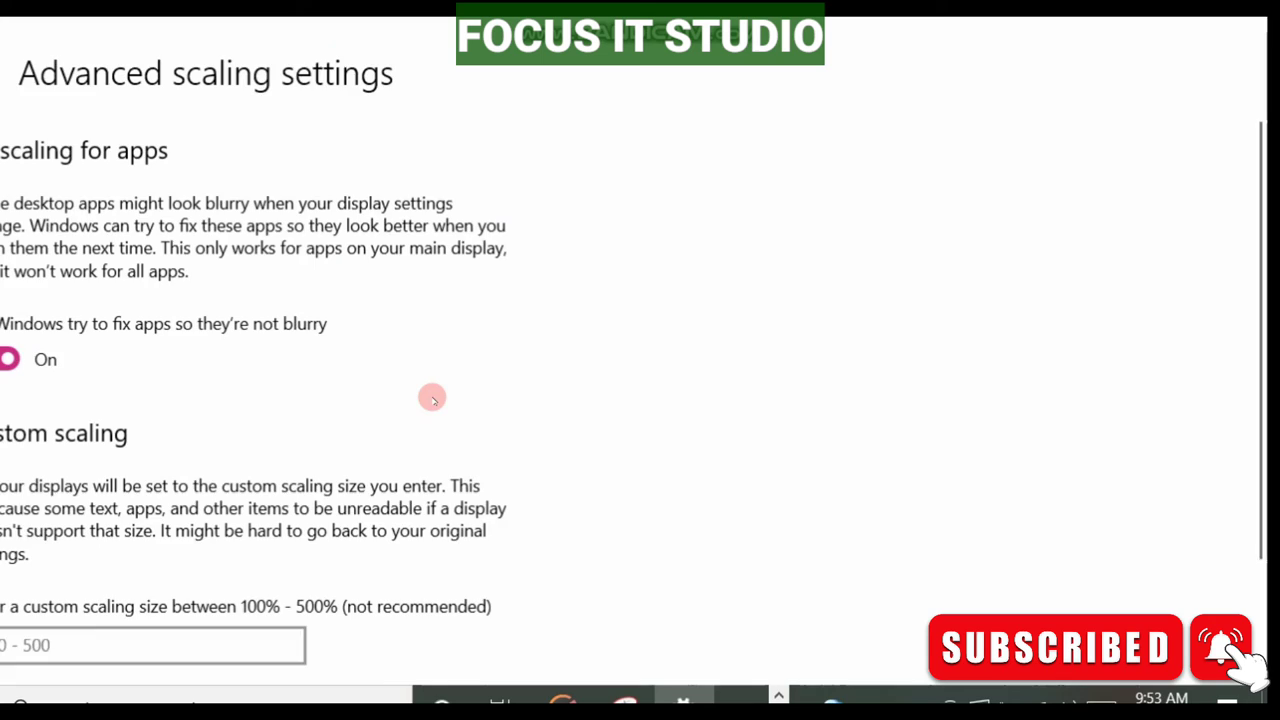
{"action": "left_click", "coordinate": [63, 357]}
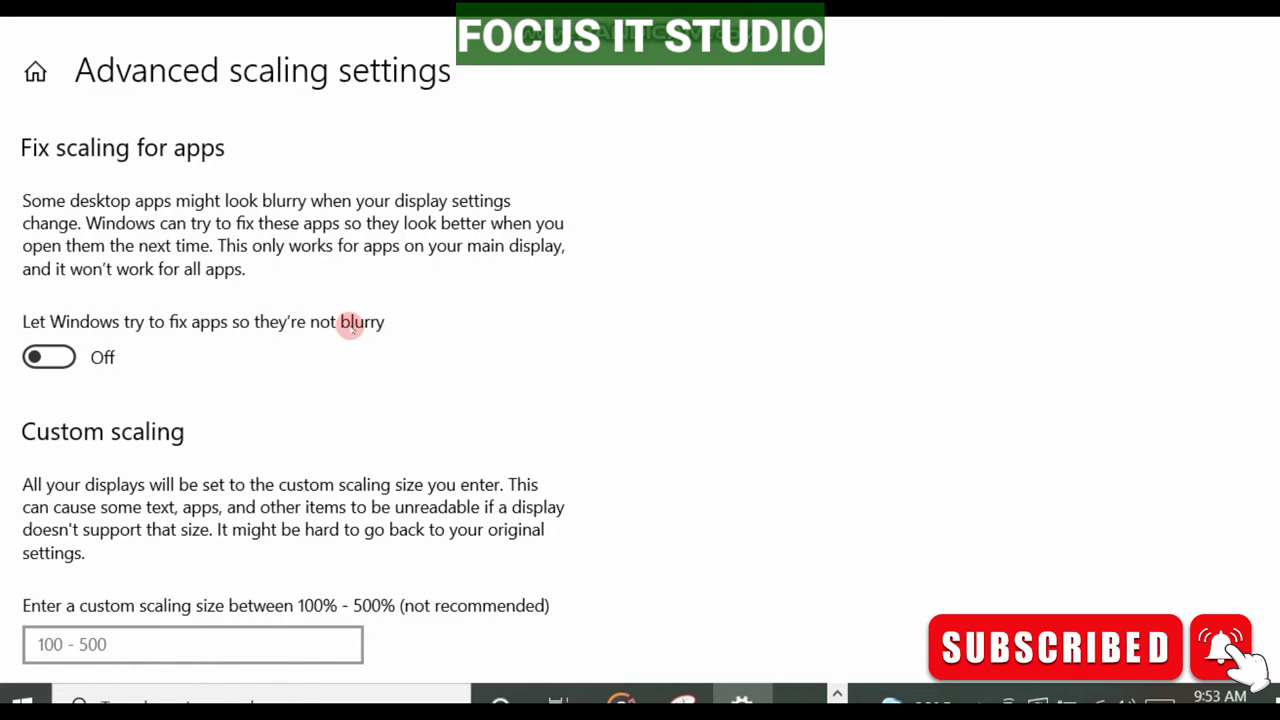
{"action": "left_click", "coordinate": [40, 360]}
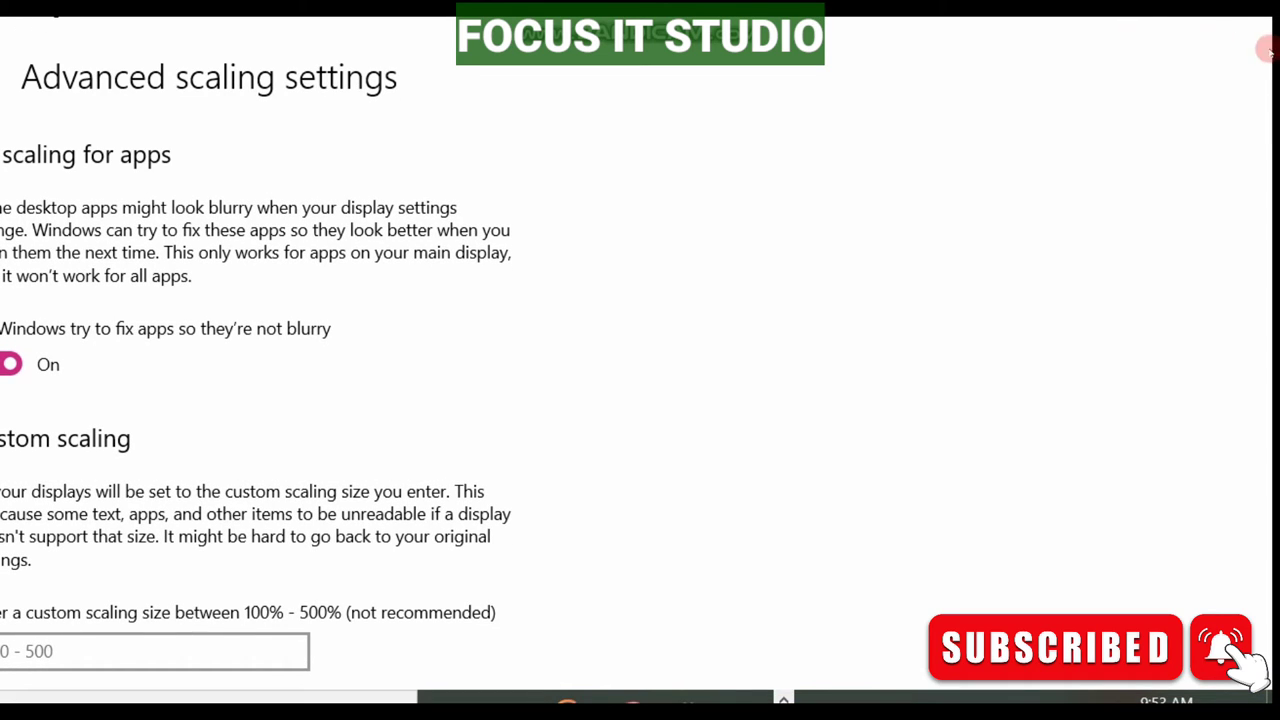
{"action": "left_click", "coordinate": [1238, 24]}
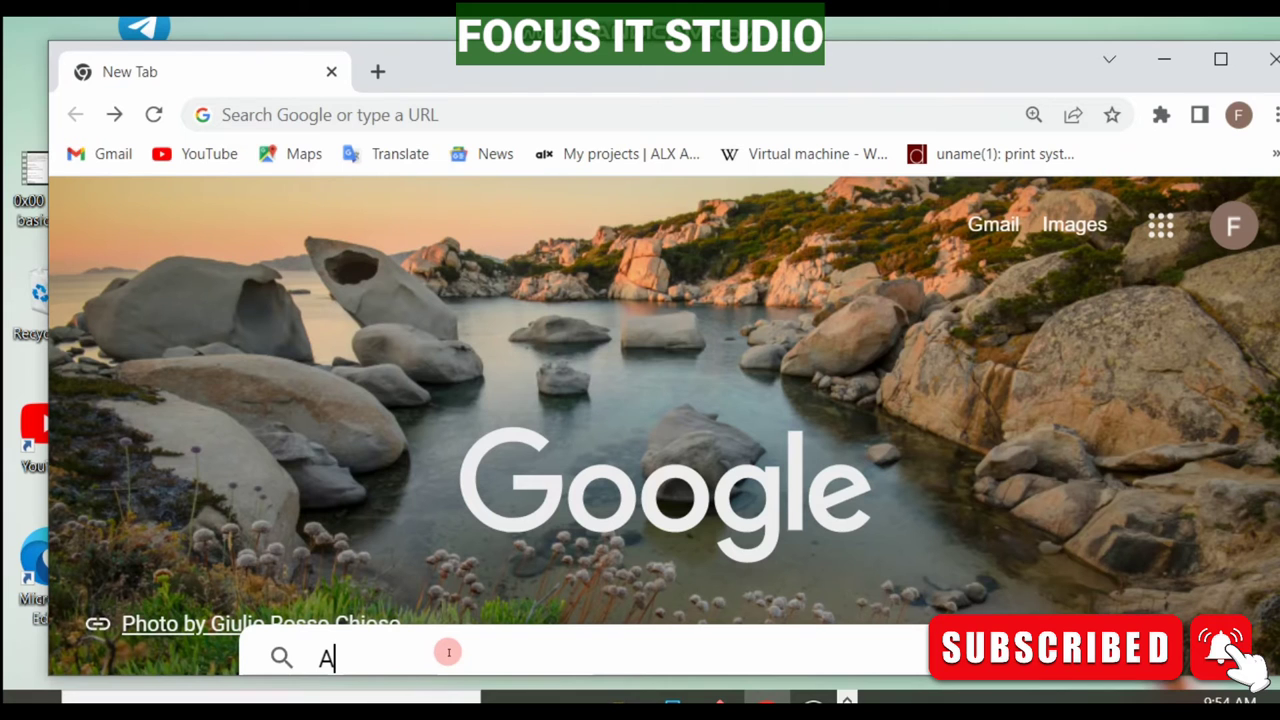
{"action": "type", "text": "FRICA MY LA"}
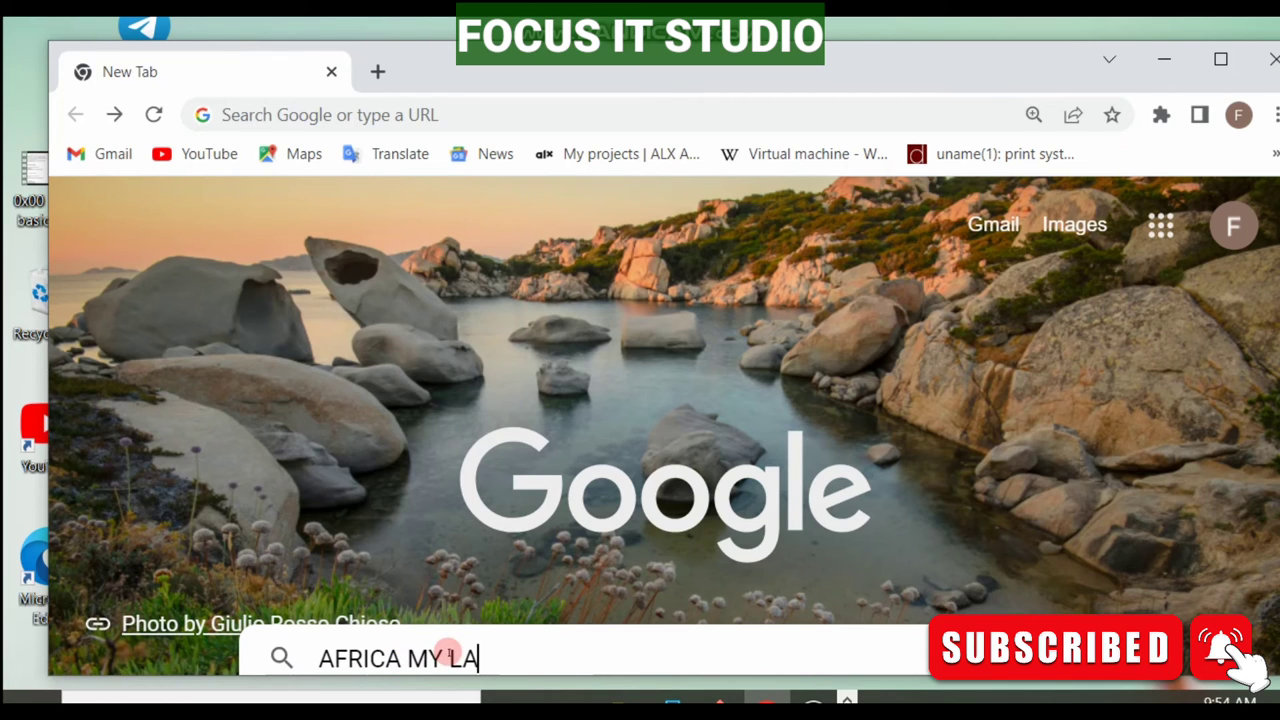
{"action": "type", "text": "ND"}
- Submit the Google search for 'africa my land poem'
{"action": "key", "text": "Return"}
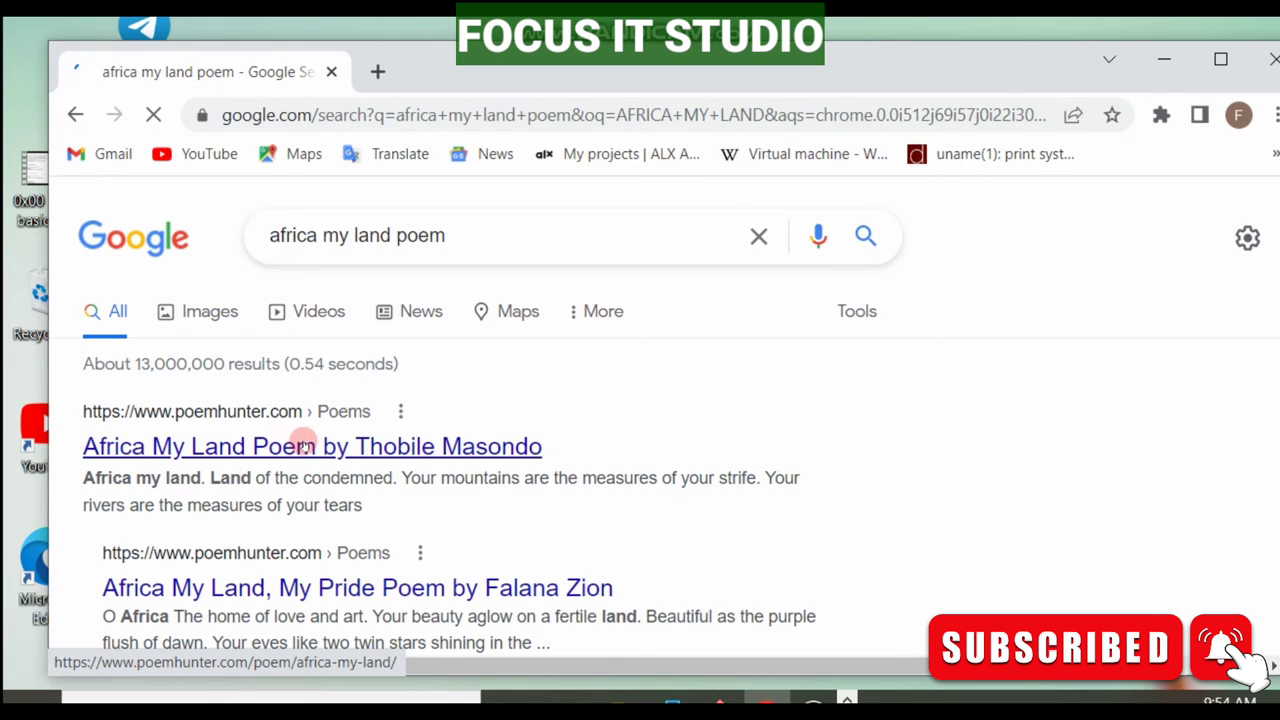
- Load the PoemHunter 'Africa My Land' result and dismiss the cookie consent notice
{"action": "left_click", "coordinate": [303, 445]}
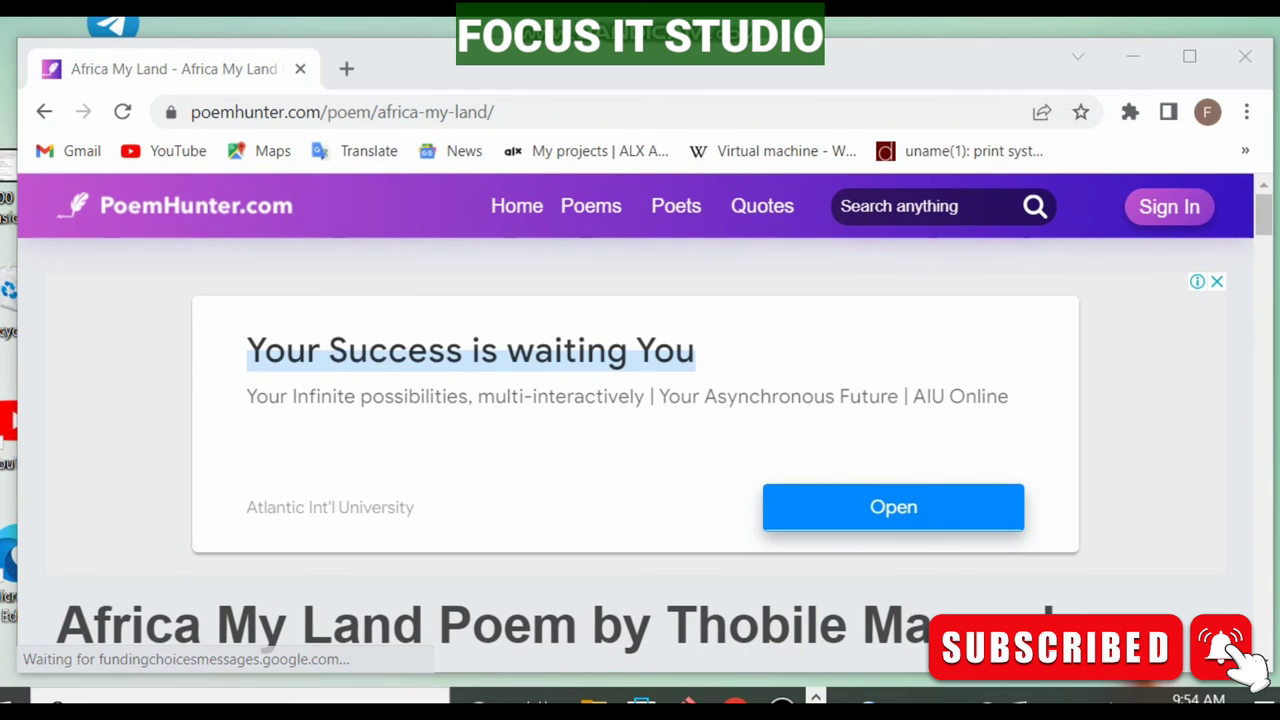
{"action": "scroll", "coordinate": [640, 450], "scroll_direction": "down", "scroll_amount": 1}
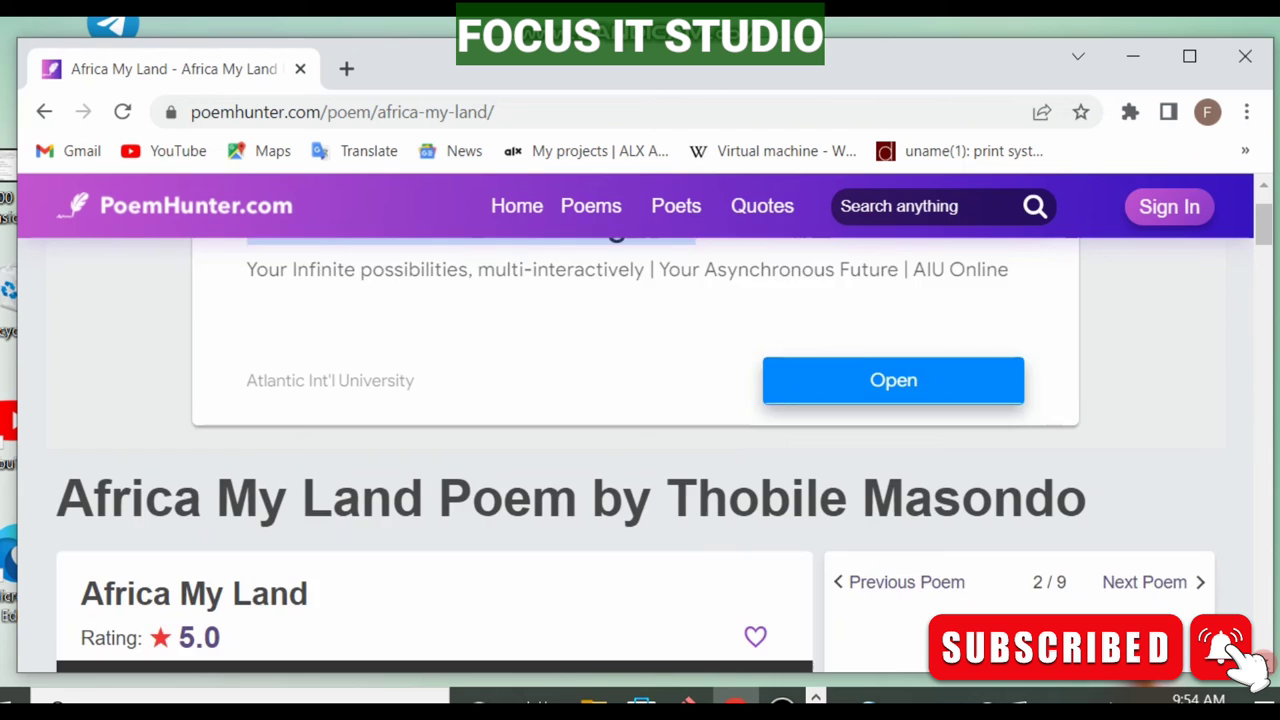
{"action": "scroll", "coordinate": [640, 450], "scroll_direction": "down", "scroll_amount": 2}
{"action": "scroll", "coordinate": [640, 450], "scroll_direction": "down", "scroll_amount": 1}
{"action": "scroll", "coordinate": [640, 450], "scroll_direction": "down", "scroll_amount": 2}
{"action": "scroll", "coordinate": [640, 450], "scroll_direction": "down", "scroll_amount": 2}
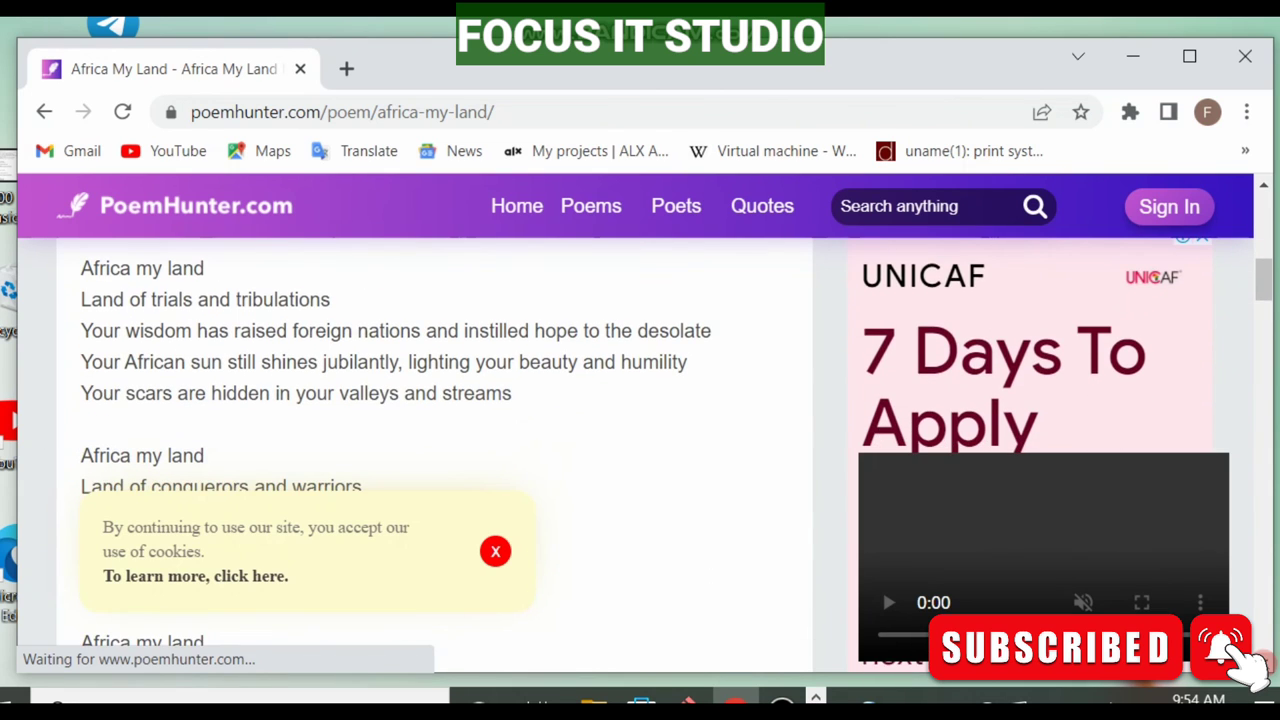
{"action": "scroll", "coordinate": [640, 450], "scroll_direction": "down", "scroll_amount": 1}
{"action": "scroll", "coordinate": [640, 450], "scroll_direction": "down", "scroll_amount": 1}
{"action": "scroll", "coordinate": [640, 450], "scroll_direction": "down", "scroll_amount": 1}
{"action": "scroll", "coordinate": [640, 450], "scroll_direction": "down", "scroll_amount": 2}
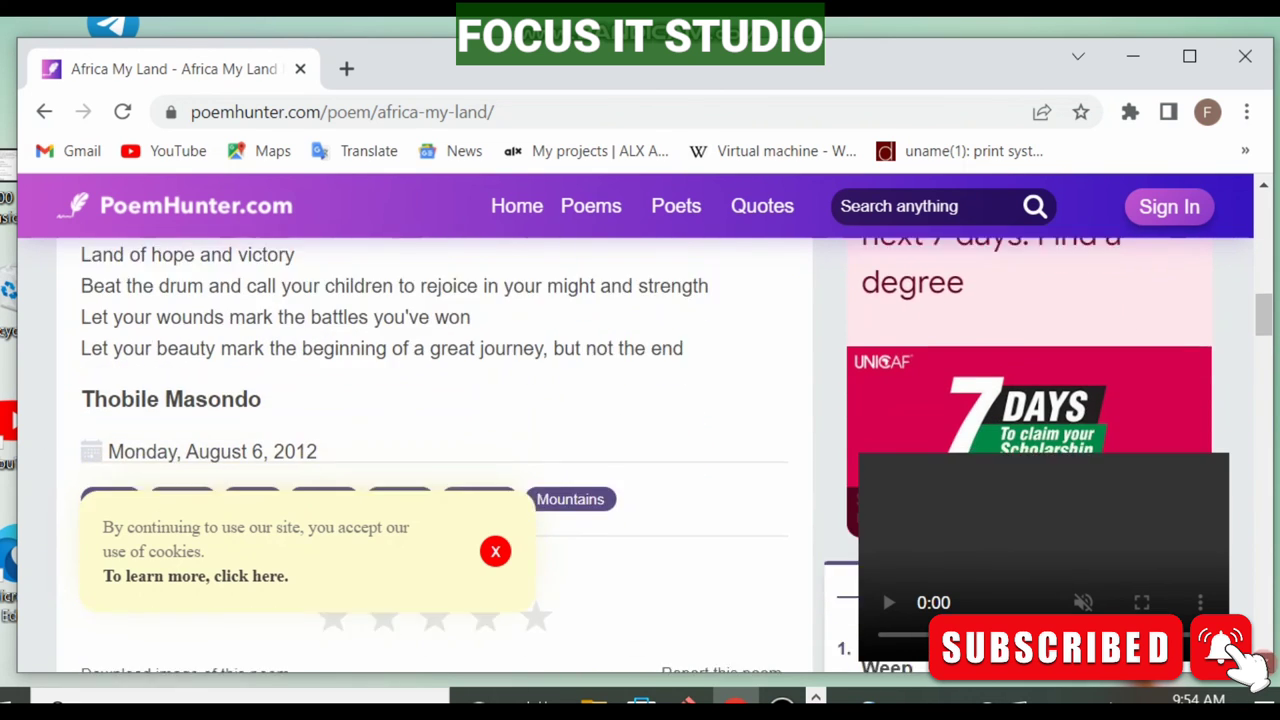
{"action": "scroll", "coordinate": [640, 450], "scroll_direction": "down", "scroll_amount": 1}
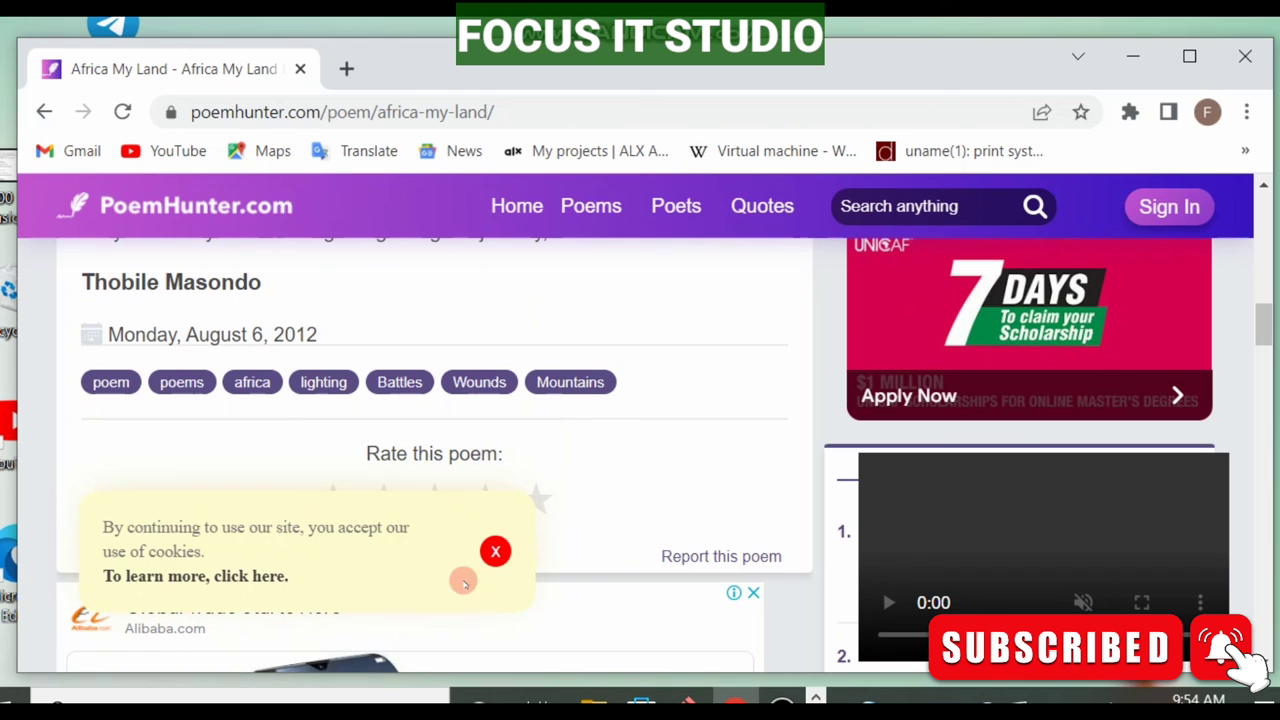
{"action": "left_click", "coordinate": [495, 552]}
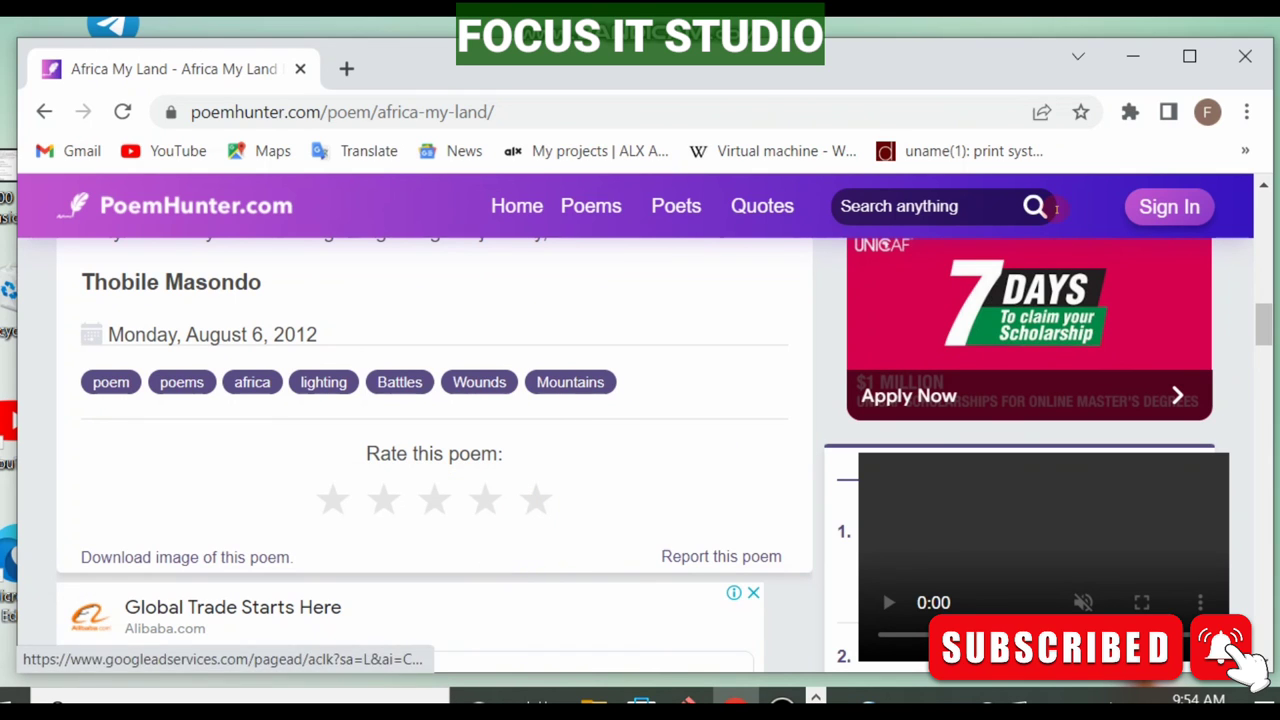